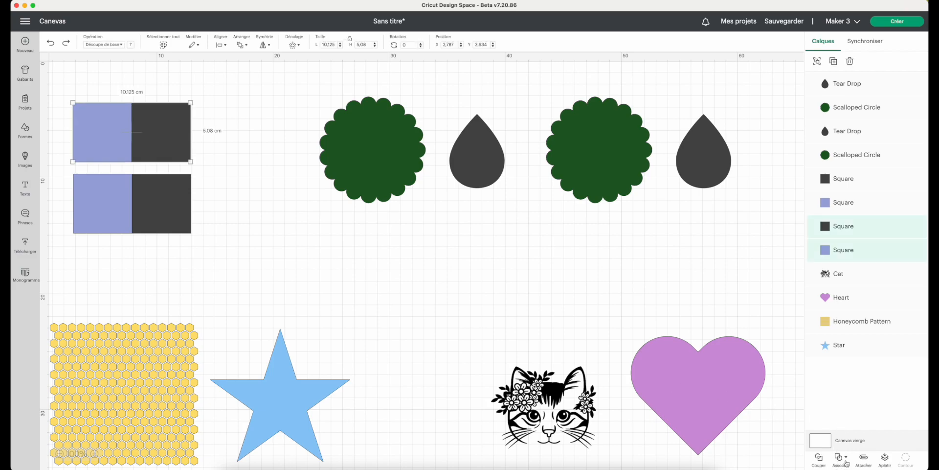
Weld the upper pair of adjoining blue and black squares into one permanent shape with Souder
left_click(845, 460)
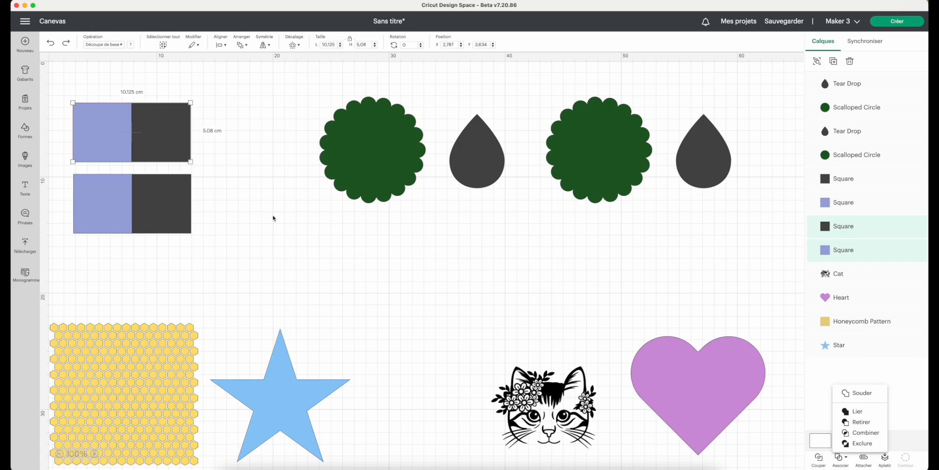
left_click(231, 116)
scroll(116, 88, "left", 2)
left_click_drag(110, 89, 167, 126)
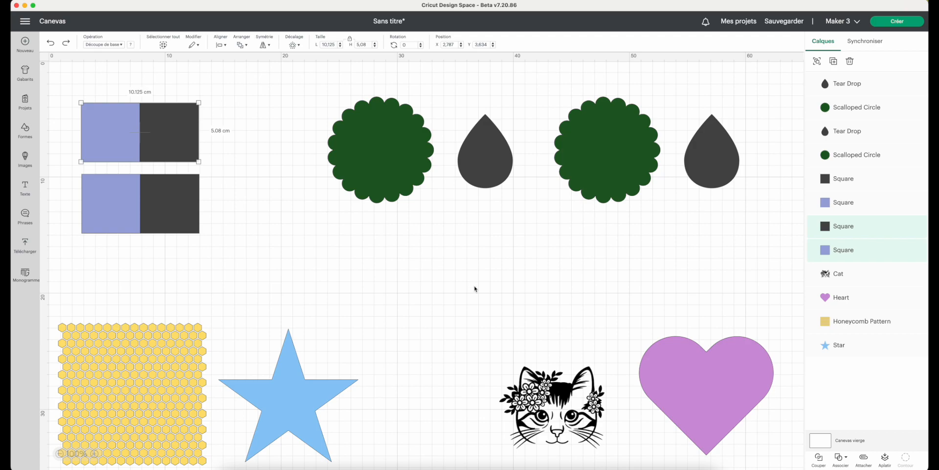
left_click(841, 458)
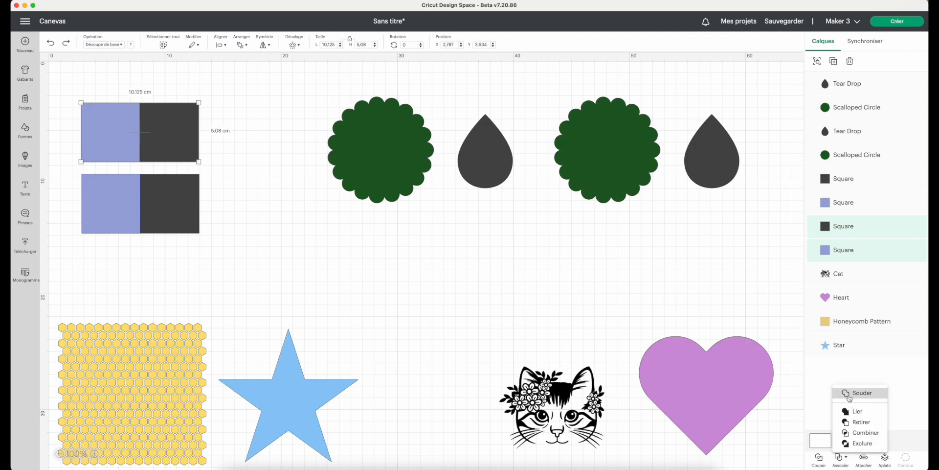
left_click(858, 394)
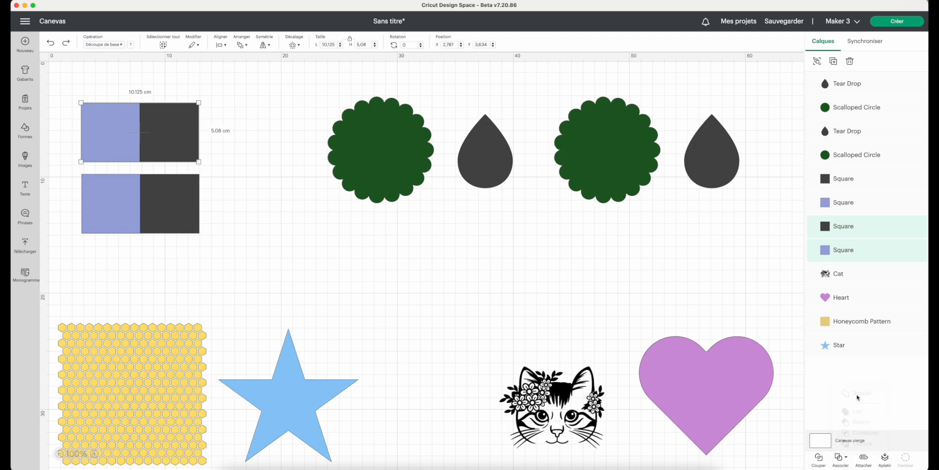
left_click(113, 83)
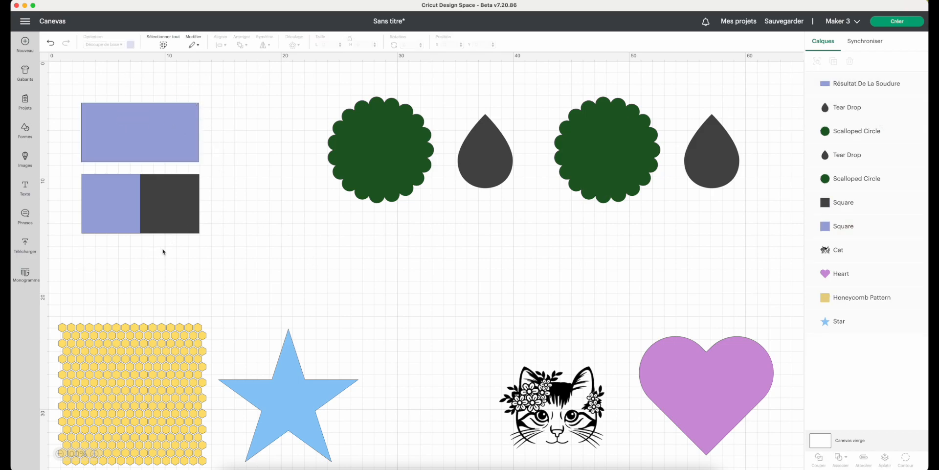
Unite the lower pair of squares with Lier and shift the second square slightly away from the first within the group
left_click_drag(184, 253, 121, 215)
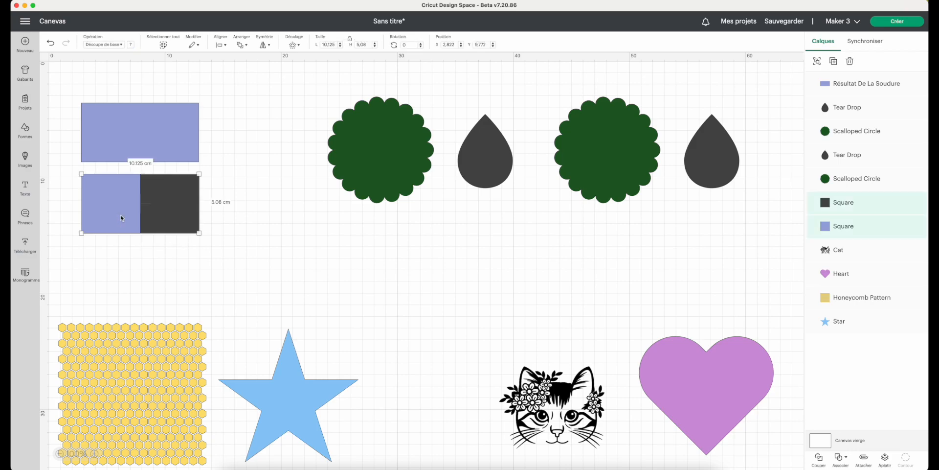
left_click(842, 460)
left_click(857, 413)
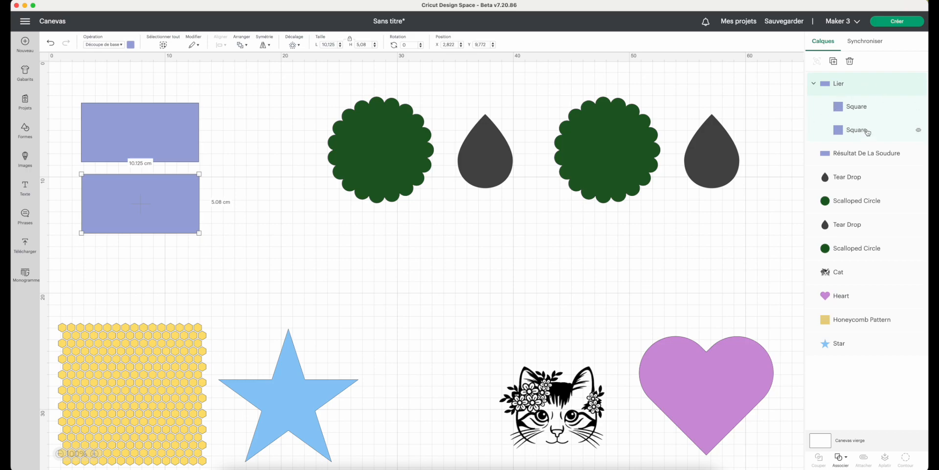
left_click(858, 111)
mouse_move(183, 212)
left_mouse_down()
mouse_move(213, 211)
mouse_move(184, 214)
left_mouse_up()
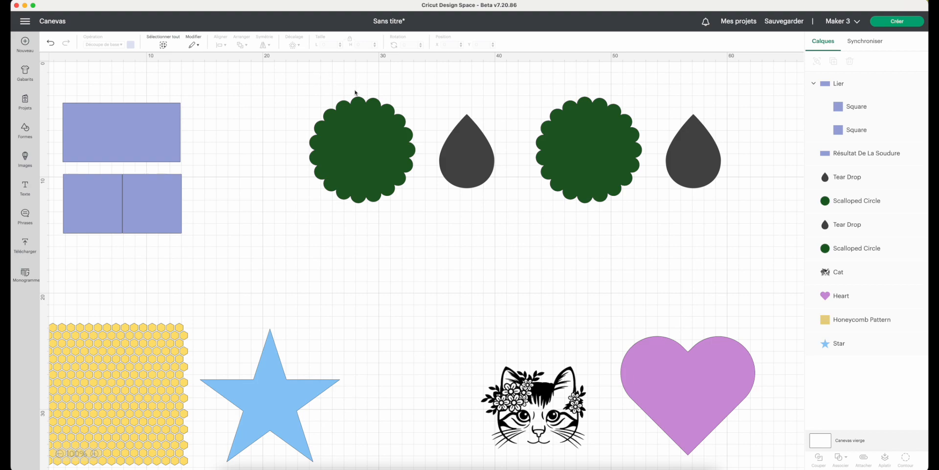
Place the first teardrop over the center of the neighboring scalloped circle and slice the two shapes with Couper
left_click(468, 169)
left_click_drag(470, 155, 365, 151)
left_click_drag(296, 98, 422, 202)
left_click(820, 459)
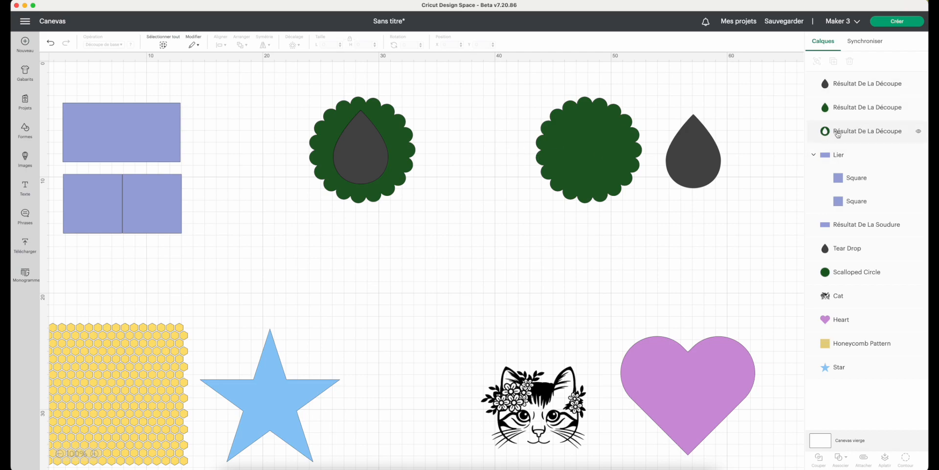
Delete the black and green teardrop pieces left by the slice and move the cut-out scalloped circle slightly
left_click(850, 85)
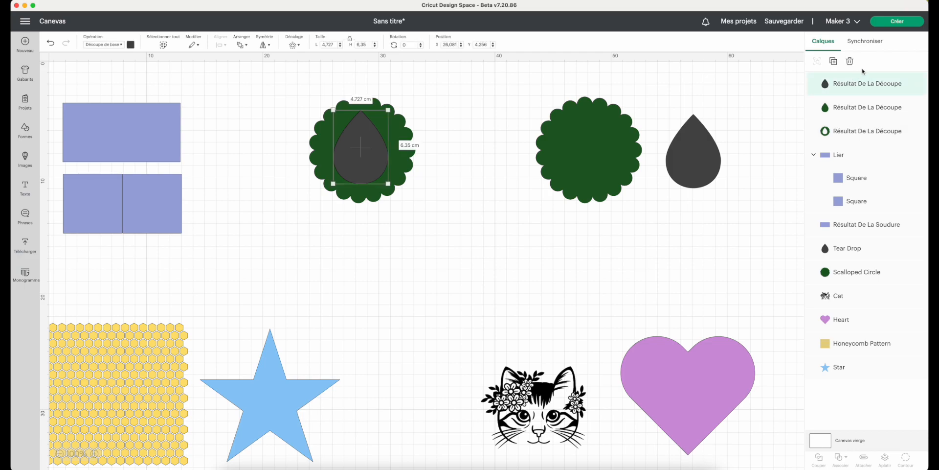
left_click(850, 61)
left_click(851, 85)
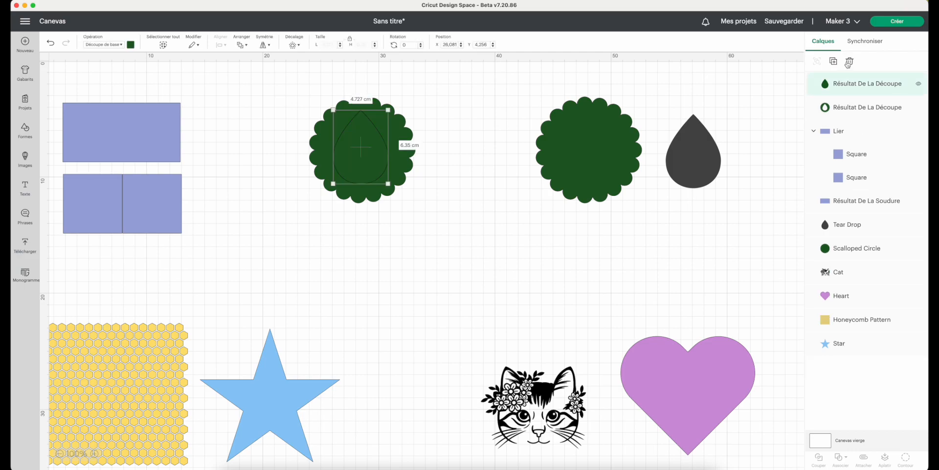
left_click(849, 60)
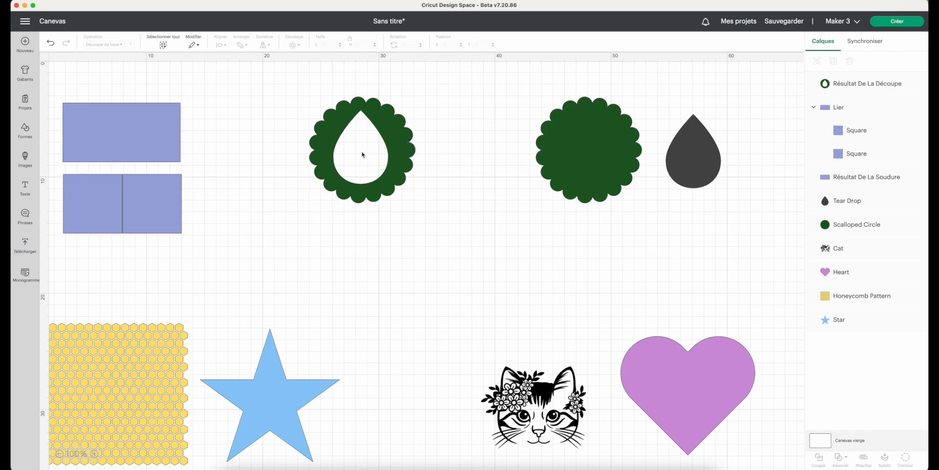
mouse_move(401, 149)
left_mouse_down()
mouse_move(420, 152)
mouse_move(407, 152)
left_mouse_up()
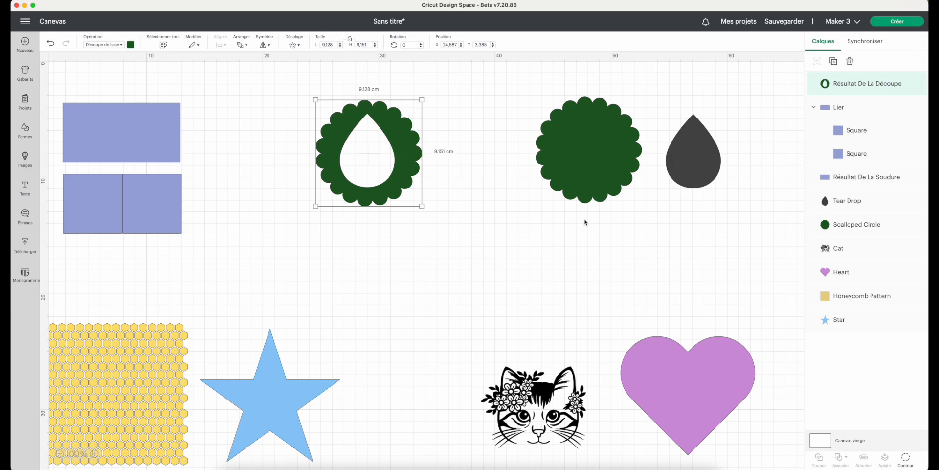
Center the remaining teardrop over the second scalloped circle and subtract it from the circle with Retirer
left_click(693, 165)
left_click_drag(703, 155, 597, 156)
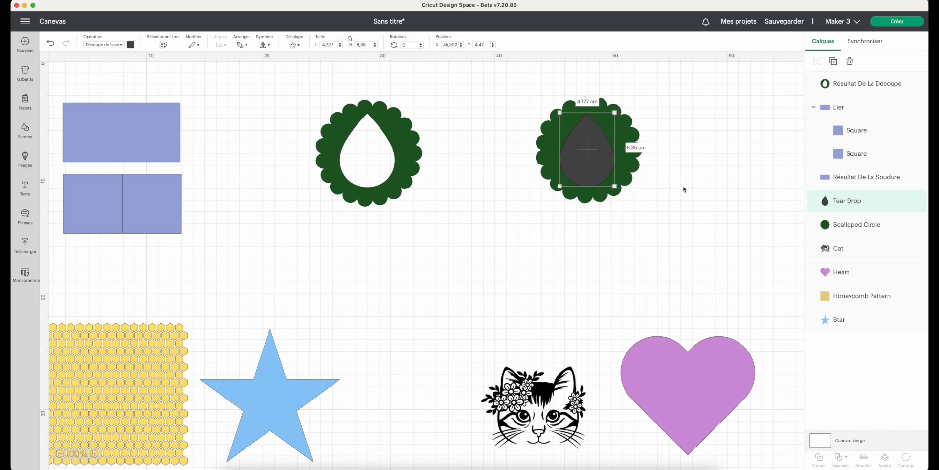
left_click(513, 100)
left_click_drag(518, 92, 652, 217)
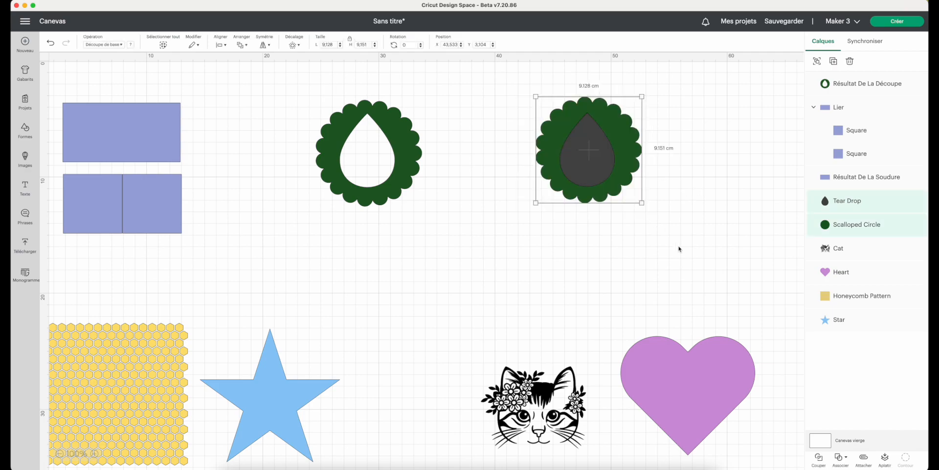
left_click(847, 463)
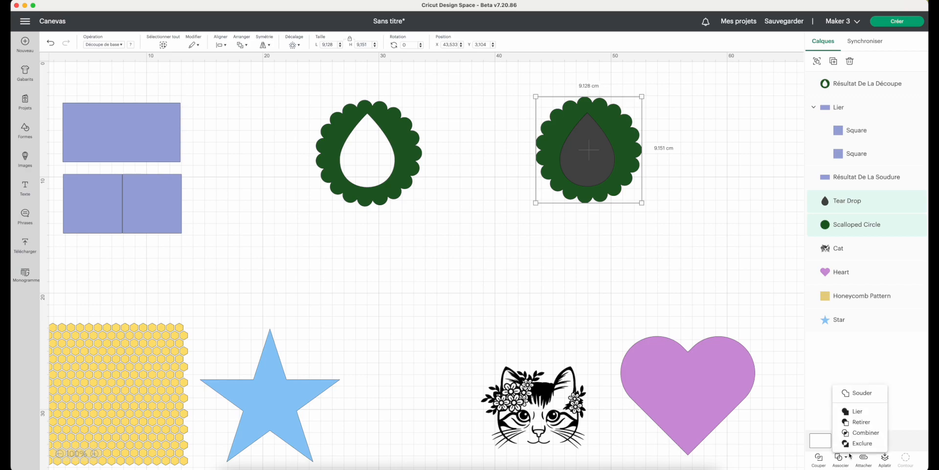
left_click(857, 422)
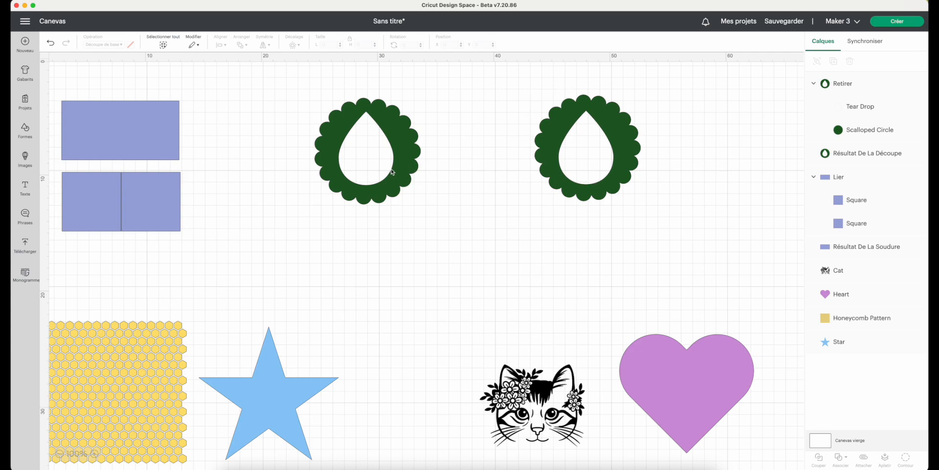
Shift the Tear Drop layer inside the Retirer group slightly toward the scalloped circle's right edge
left_click(628, 126)
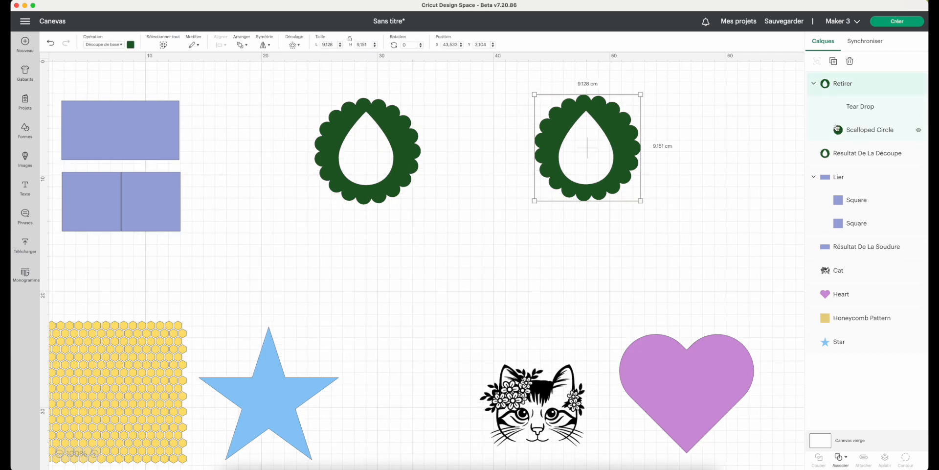
left_click(862, 130)
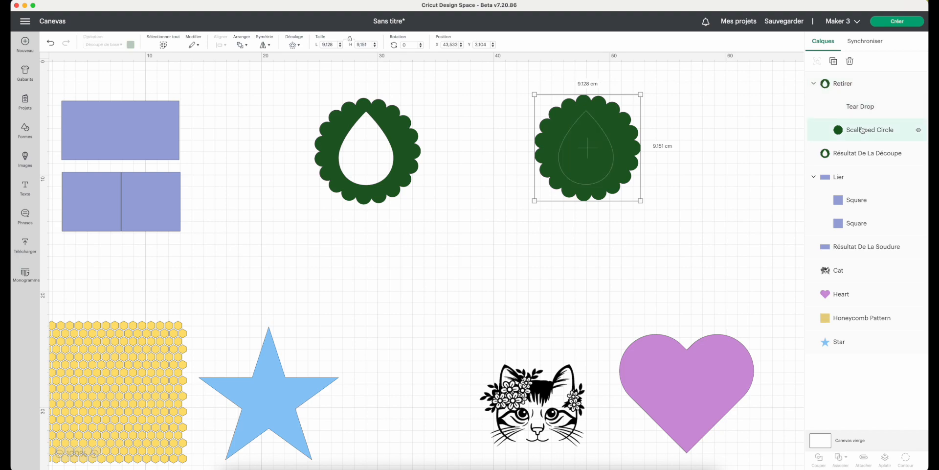
left_click(862, 108)
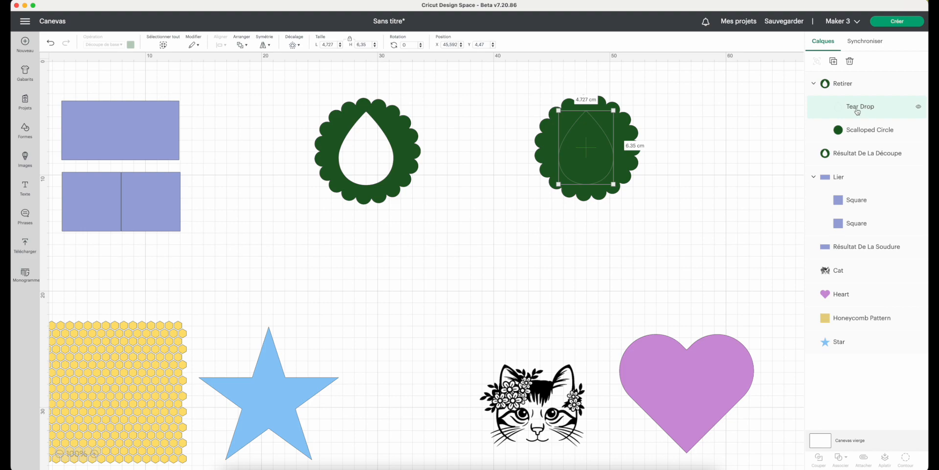
mouse_move(587, 156)
left_mouse_down()
mouse_move(576, 153)
mouse_move(597, 147)
mouse_move(597, 157)
mouse_move(574, 158)
mouse_move(581, 148)
mouse_move(600, 153)
left_mouse_up()
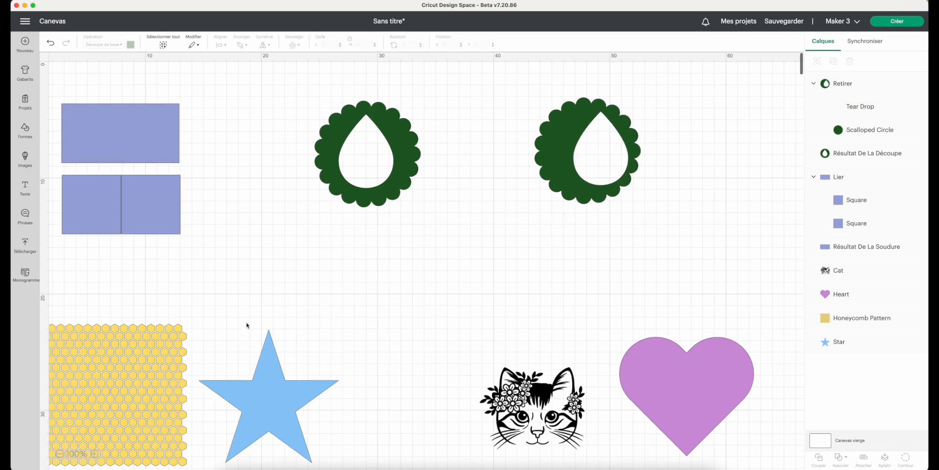
Lay the honeycomb pattern over the blue star and intersect the two shapes with Combiner
scroll(247, 324, "down", 2)
scroll(247, 325, "left", 2)
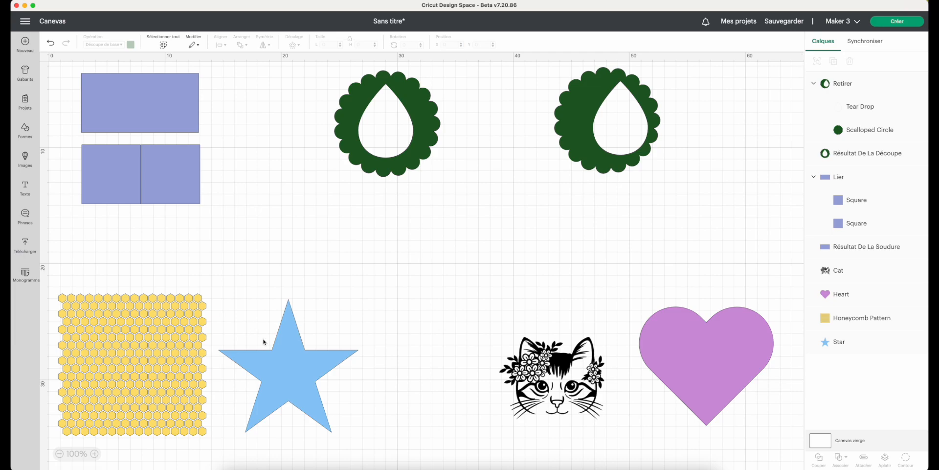
scroll(292, 361, "down", 1)
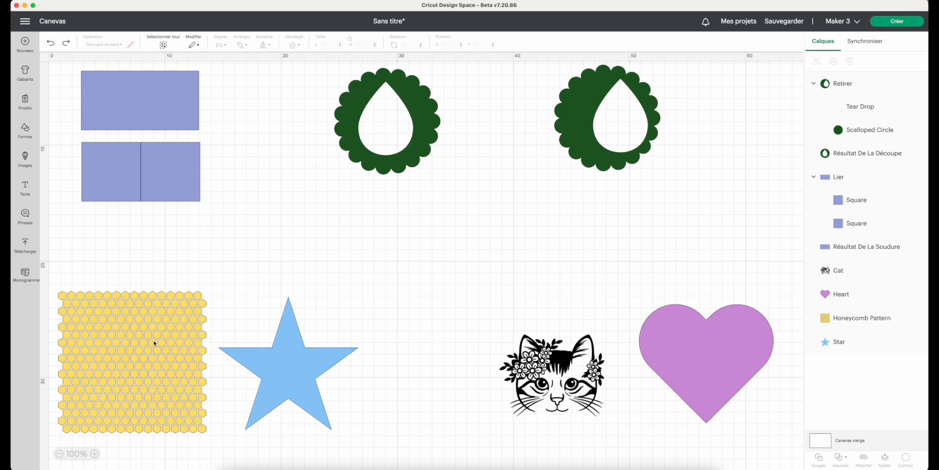
left_click_drag(121, 353, 275, 357)
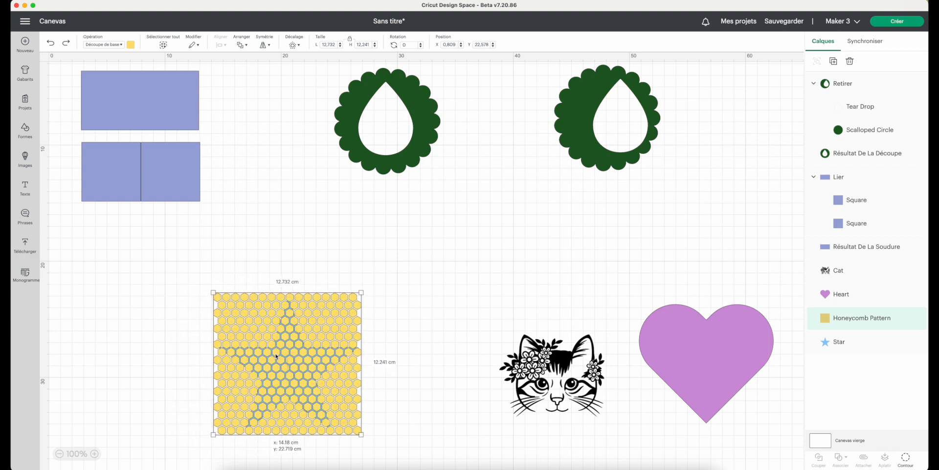
left_click(259, 285)
left_click_drag(232, 263, 342, 406)
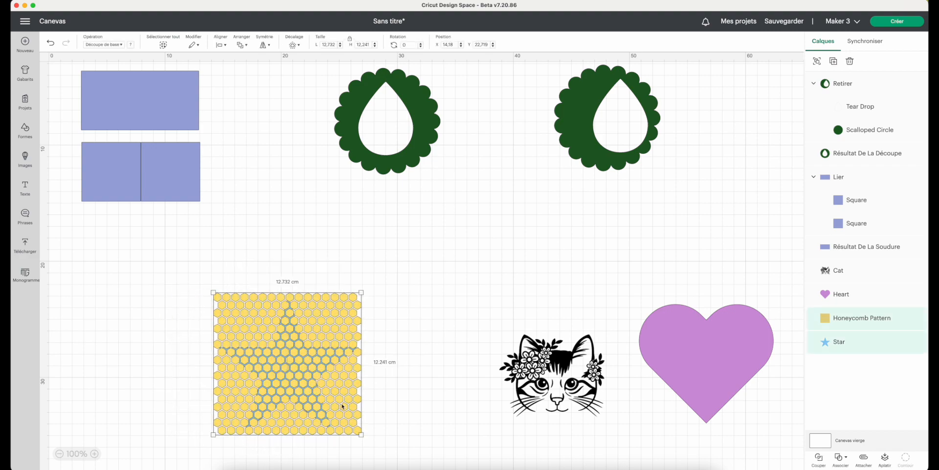
left_click(840, 458)
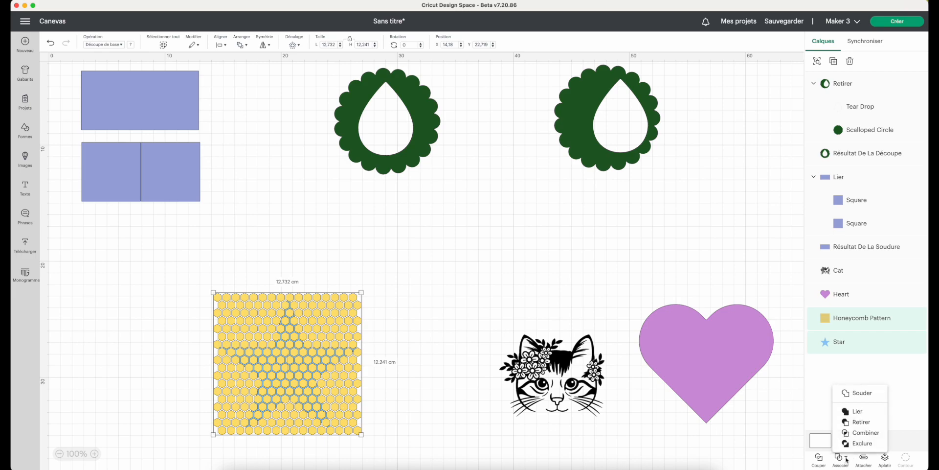
left_click(862, 433)
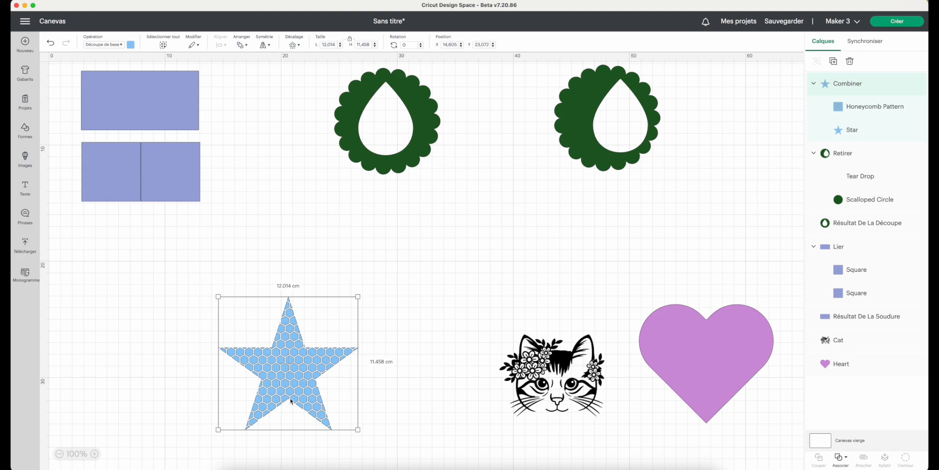
Shift the Honeycomb Pattern layer slightly down and right inside the combined star
scroll(288, 398, "down", 1)
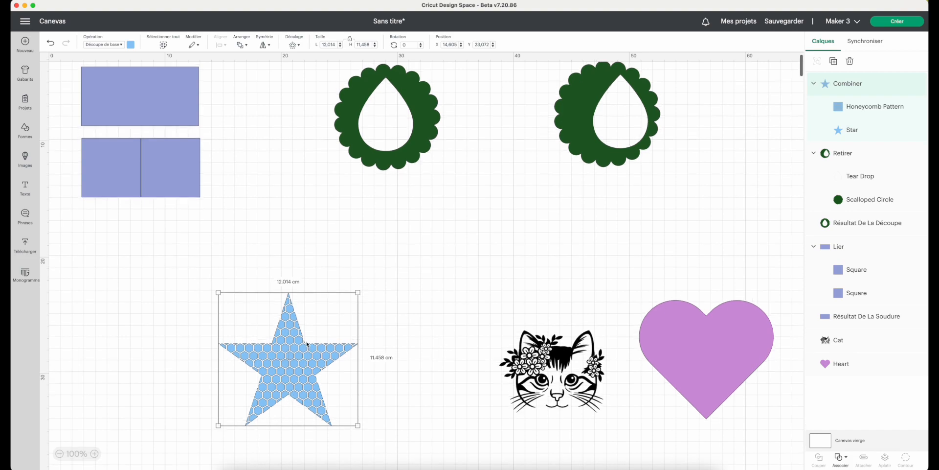
left_click(853, 113)
mouse_move(296, 375)
left_mouse_down()
mouse_move(315, 382)
mouse_move(288, 380)
mouse_move(301, 381)
left_mouse_up()
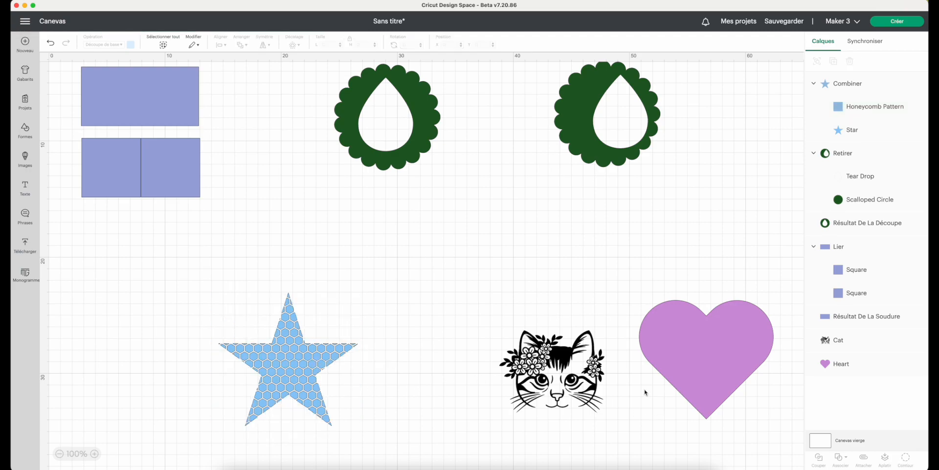
Place the cat over the lower half of the purple heart and apply Exclure to the two shapes
left_click(560, 386)
left_click_drag(560, 387, 711, 397)
left_click_drag(621, 298, 788, 437)
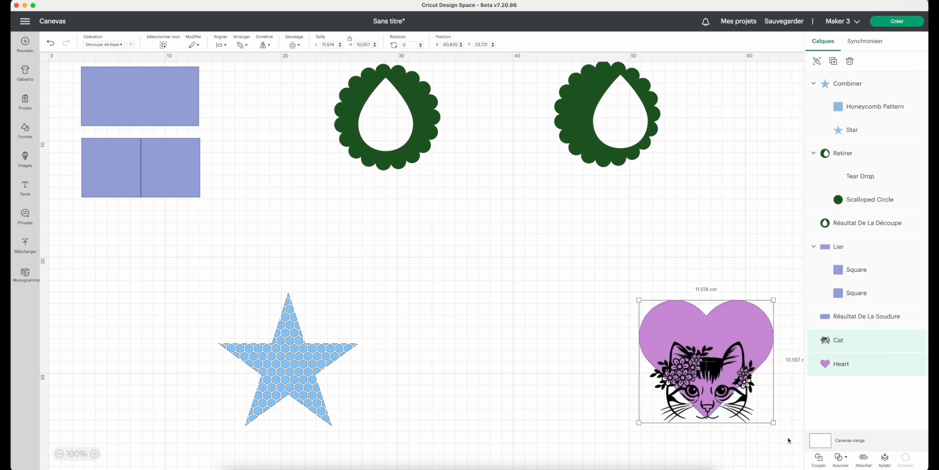
left_click(840, 458)
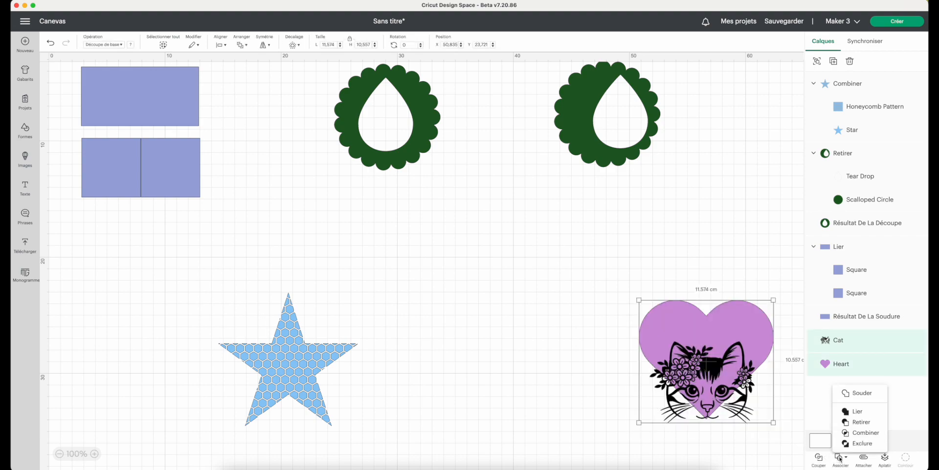
left_click(852, 446)
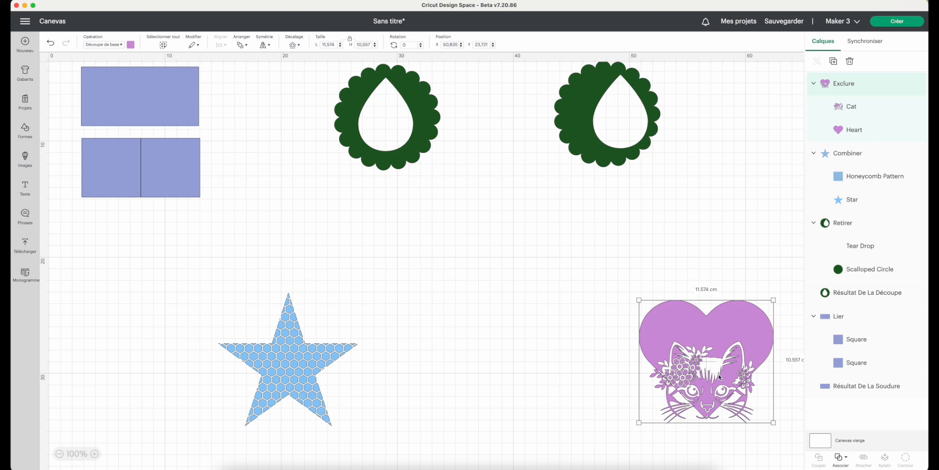
left_click(627, 345)
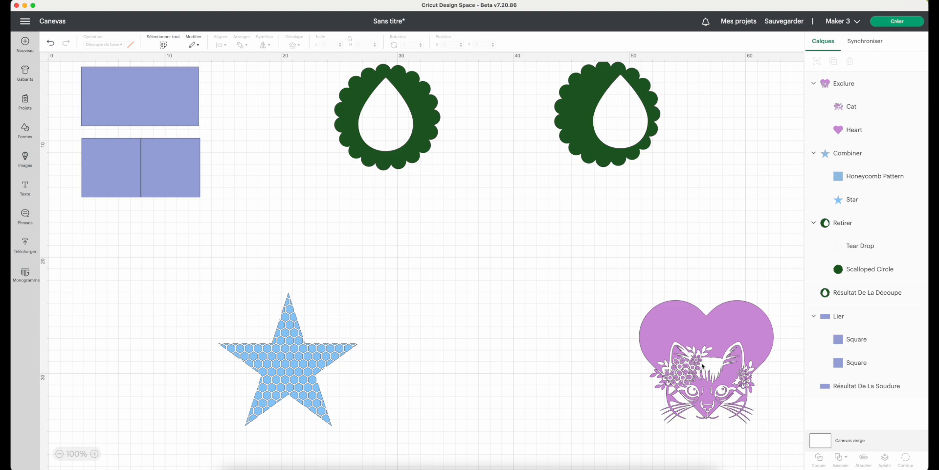
Move the Cat layer up and right inside the Exclure group so it overhangs the heart's right side
left_click(854, 107)
left_click_drag(726, 373, 764, 349)
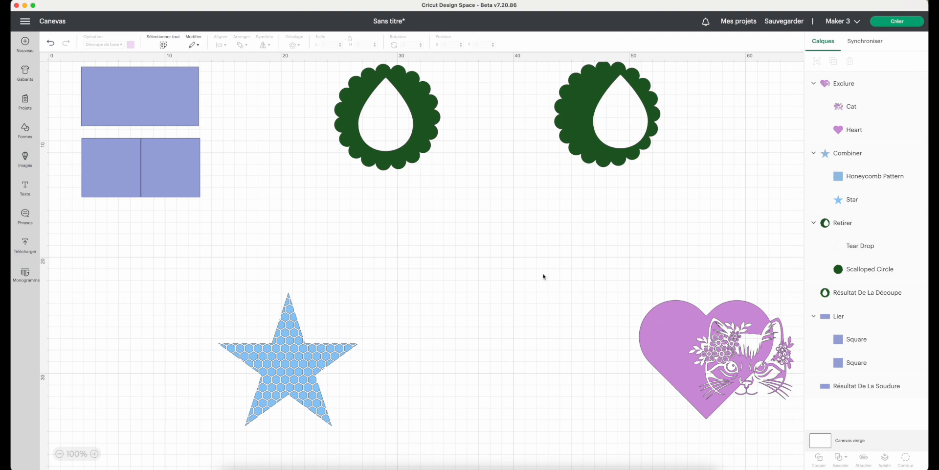
scroll(544, 274, "up", 2)
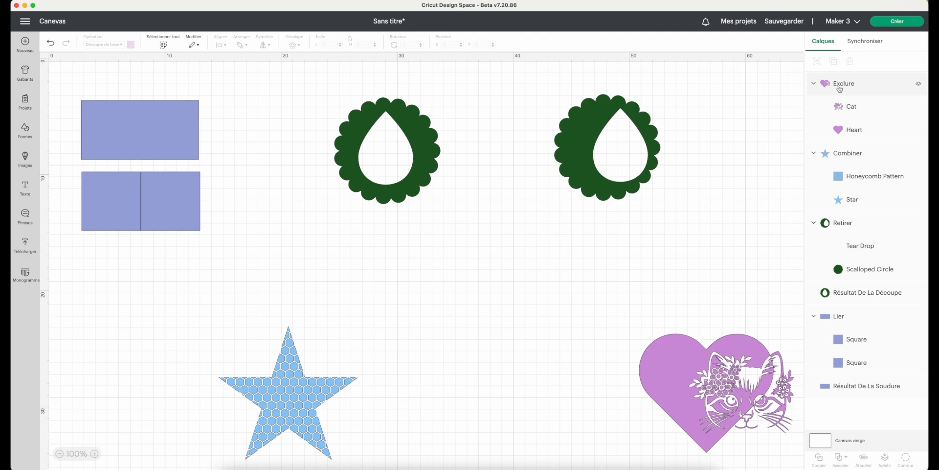
Rename the Exclure group containing the cat and heart as "Tete de chat"
left_click(847, 86)
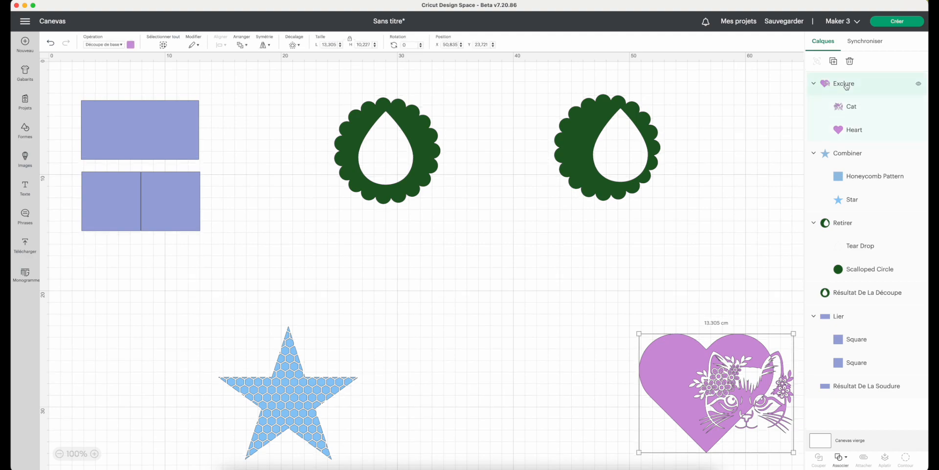
double_click(847, 85)
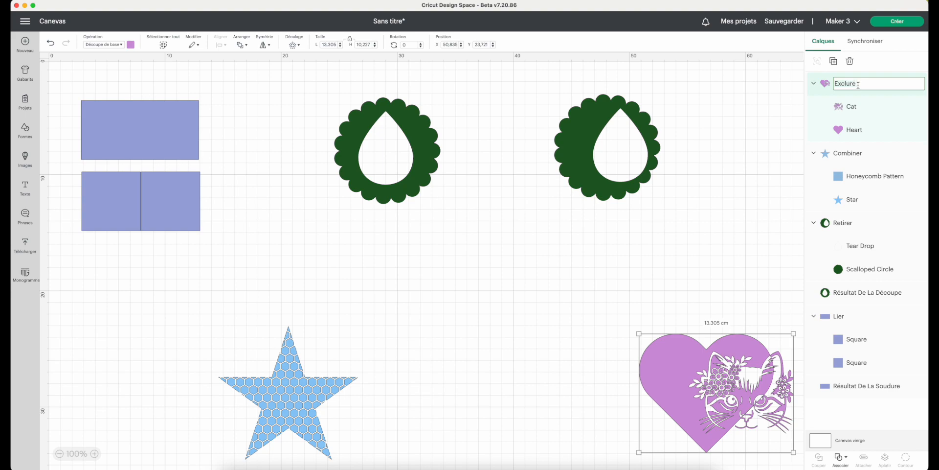
key("super+a")
key("BackSpace")
type("Tete de chat")
key("Return")
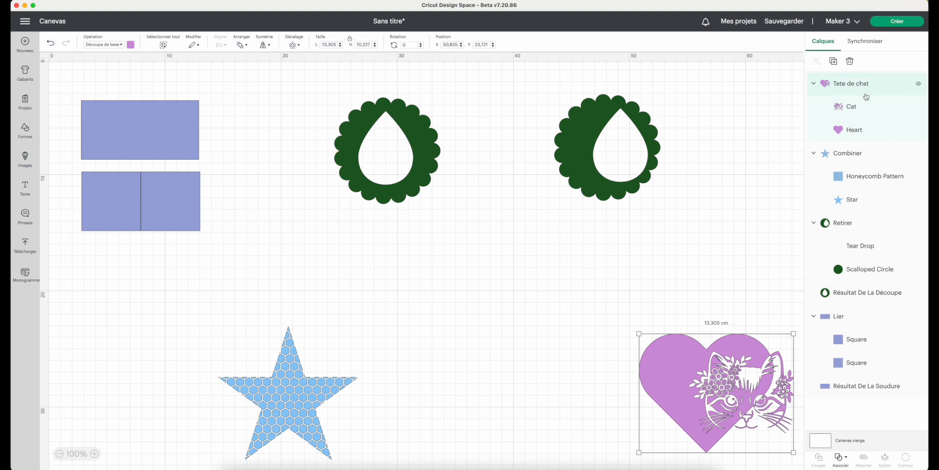
Rename the Cat layer as "Chat"
left_click(856, 109)
double_click(853, 107)
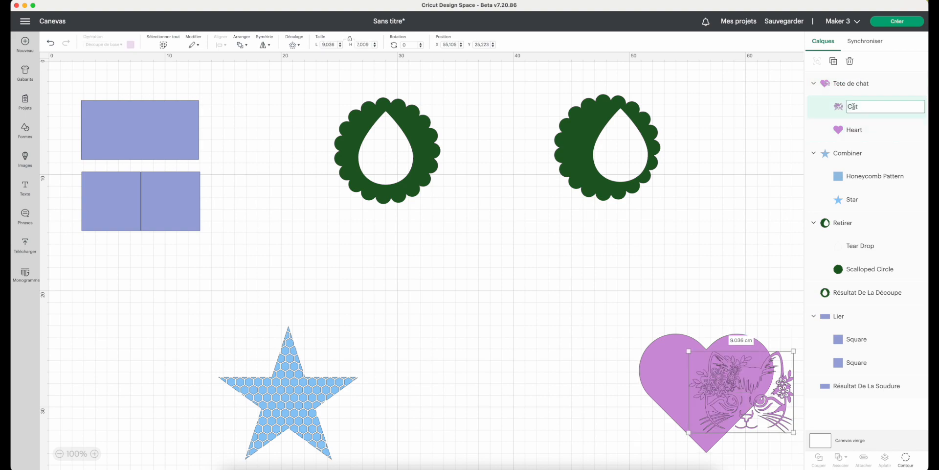
key("BackSpace")
key("BackSpace")
type("hat")
key("Return")
Rename the Heart layer as "Chat"
double_click(876, 126)
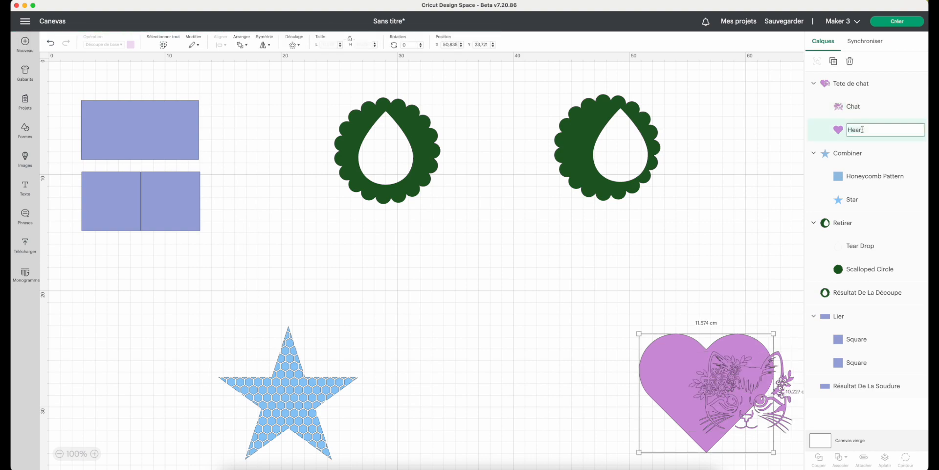
type("Chat")
key("Return")
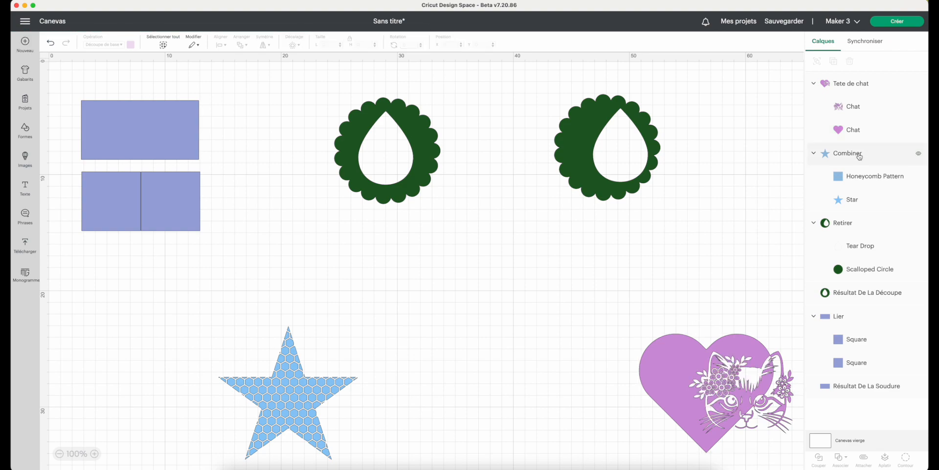